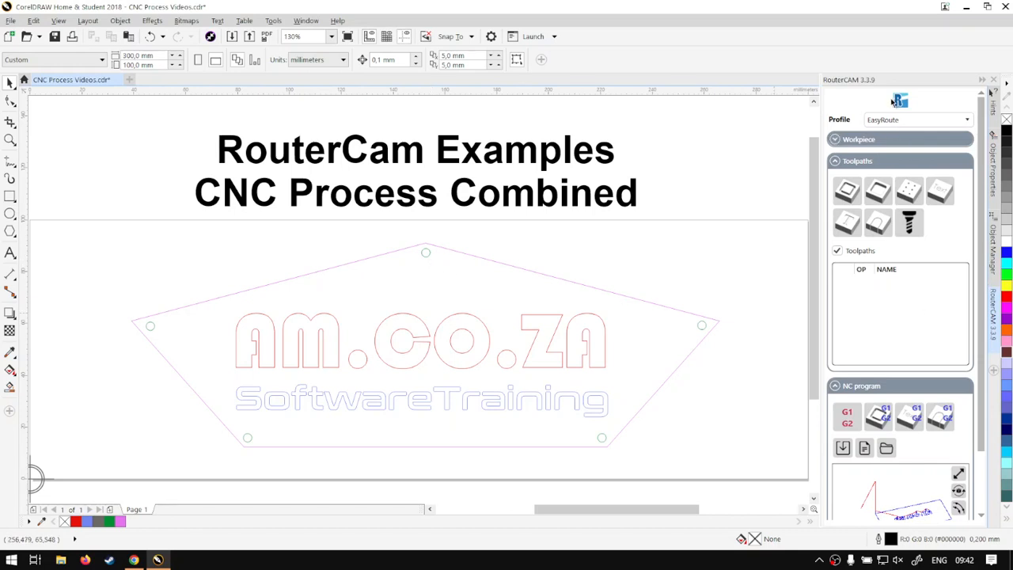
Step: Inspect the pentagon, SoftwareTraining and AM.CO.ZA text objects, then select the five-sided pentagon outline
{"action": "scroll", "coordinate": [981, 242], "scroll_direction": "down", "scroll_amount": 1}
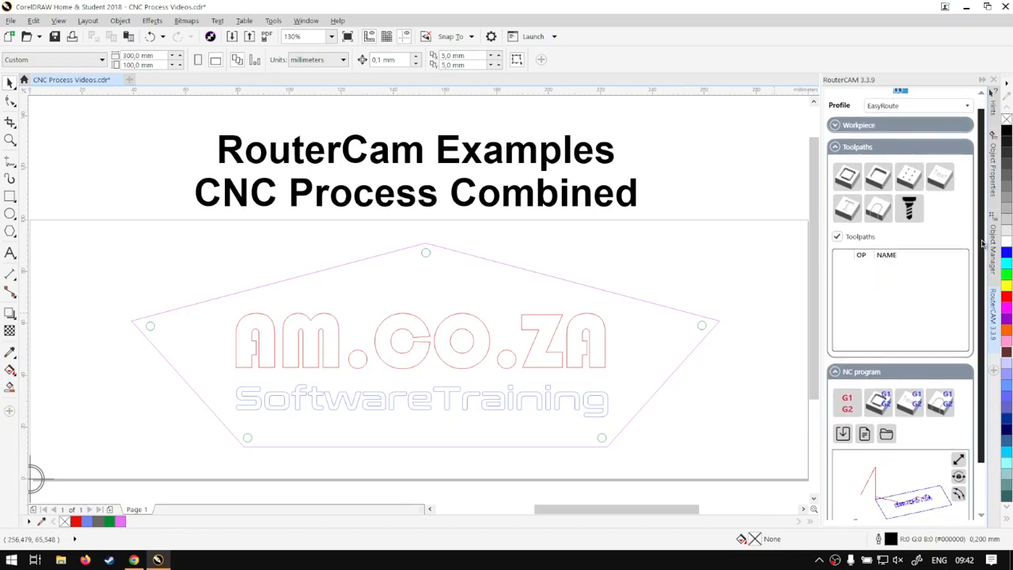
{"action": "scroll", "coordinate": [982, 245], "scroll_direction": "up", "scroll_amount": 1}
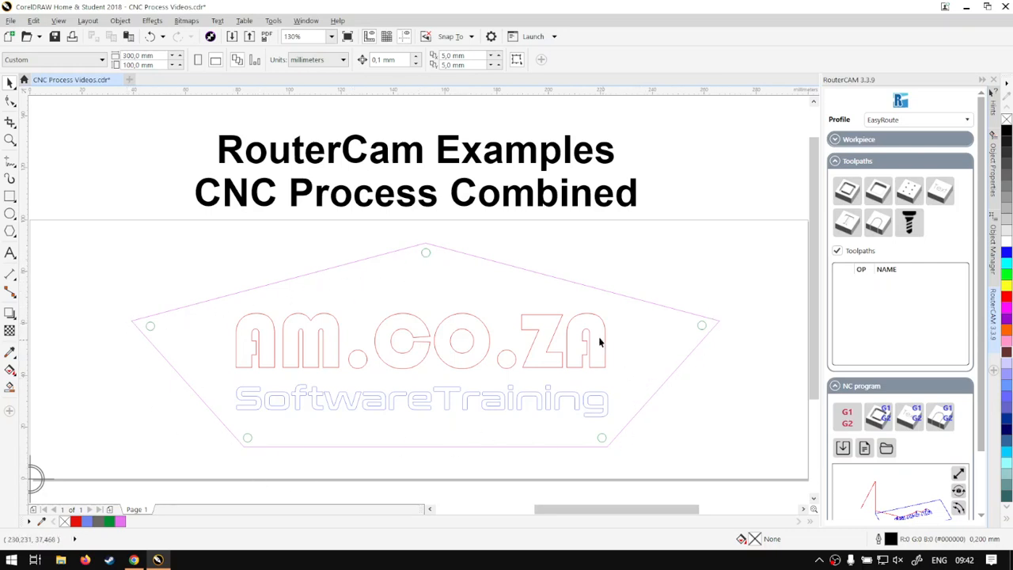
{"action": "left_click", "coordinate": [337, 343]}
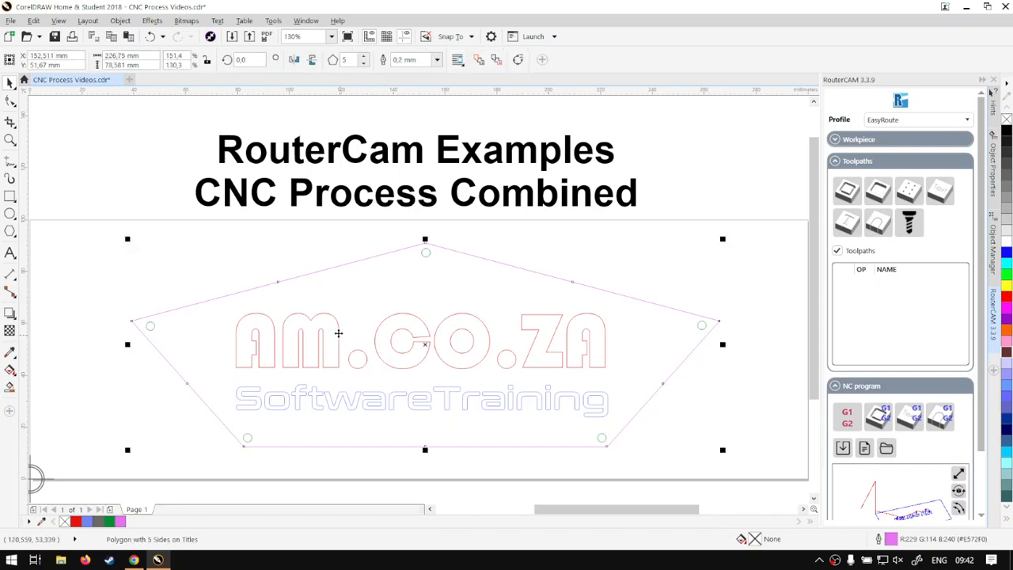
{"action": "left_click", "coordinate": [300, 396]}
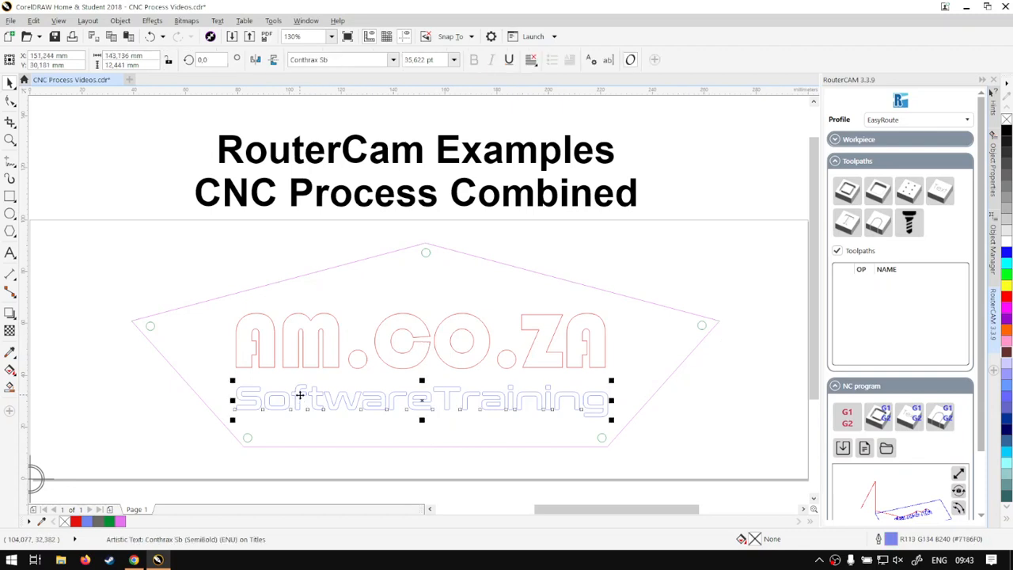
{"action": "left_click", "coordinate": [356, 321]}
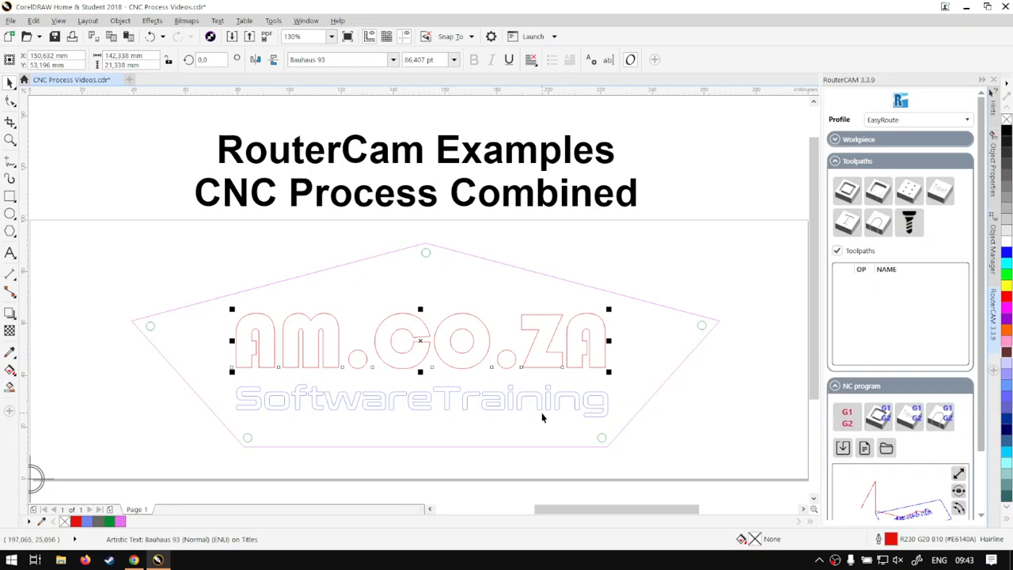
{"action": "left_click", "coordinate": [665, 302]}
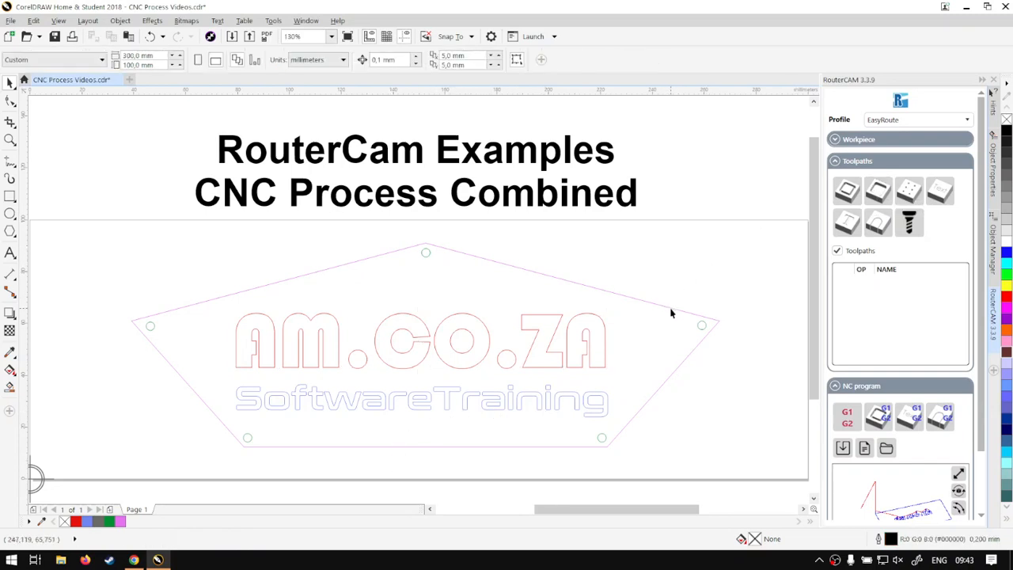
{"action": "left_click", "coordinate": [671, 312]}
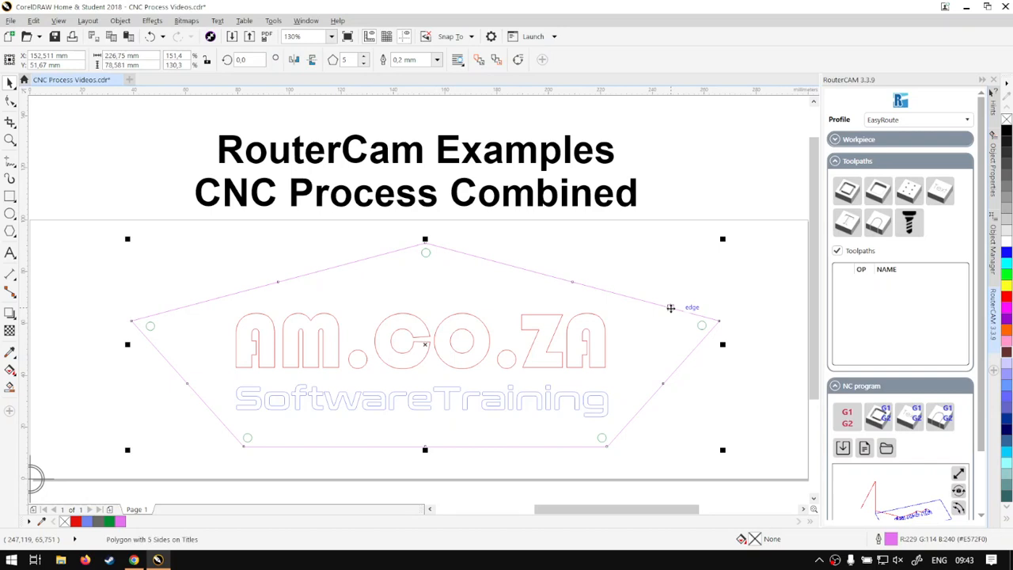
Step: Create a contour cutting toolpath named Cutting Edge with cutting height 4 and curve precision 0.01
{"action": "left_click", "coordinate": [879, 225]}
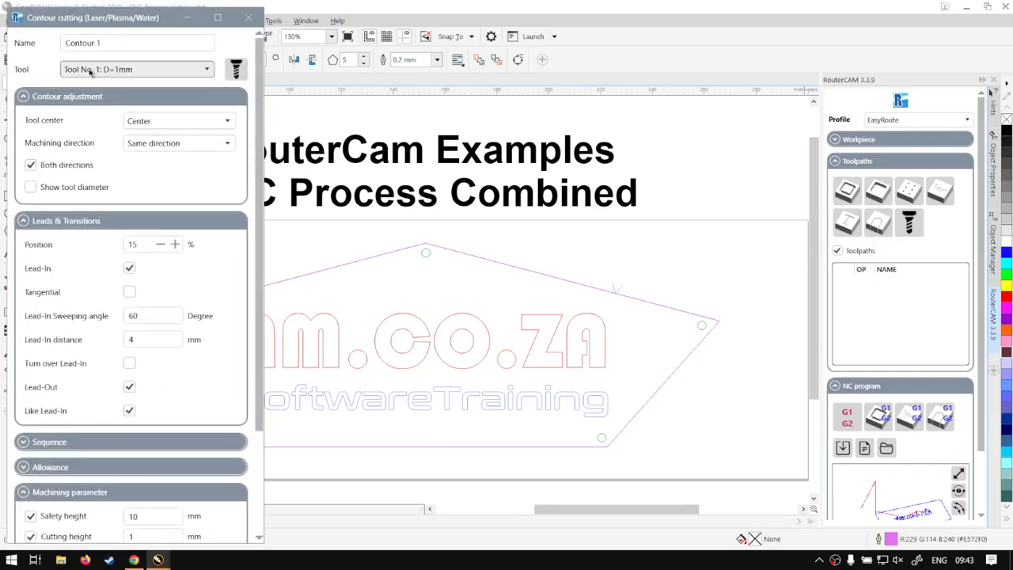
{"action": "left_click_drag", "start_coordinate": [102, 44], "coordinate": [41, 46]}
{"action": "type", "text": "Cu"}
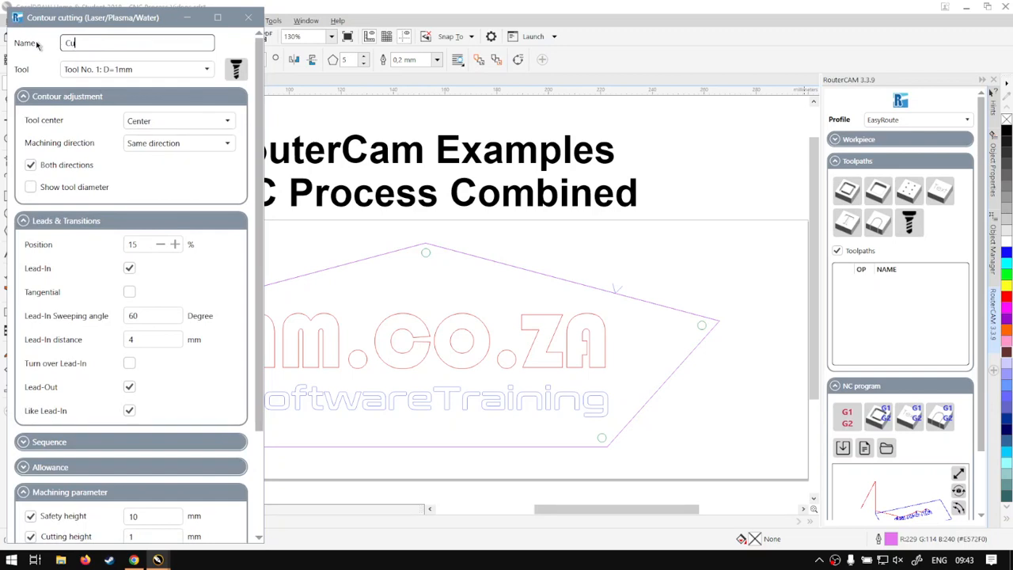
{"action": "type", "text": "tting Edge"}
{"action": "scroll", "coordinate": [187, 386], "scroll_direction": "down", "scroll_amount": 3}
{"action": "left_click_drag", "start_coordinate": [147, 410], "coordinate": [114, 416]}
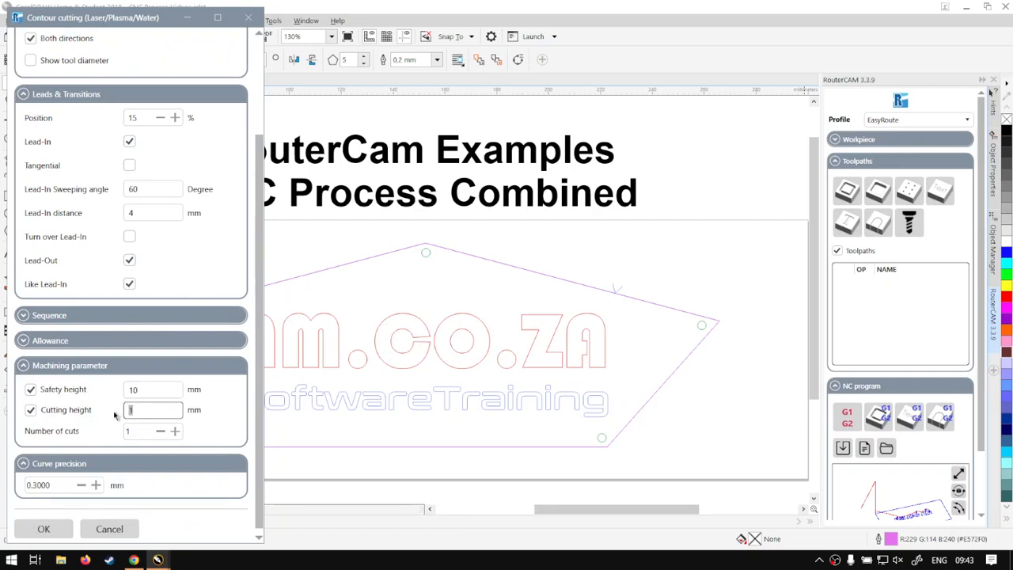
{"action": "type", "text": "4"}
{"action": "scroll", "coordinate": [232, 385], "scroll_direction": "up", "scroll_amount": 3}
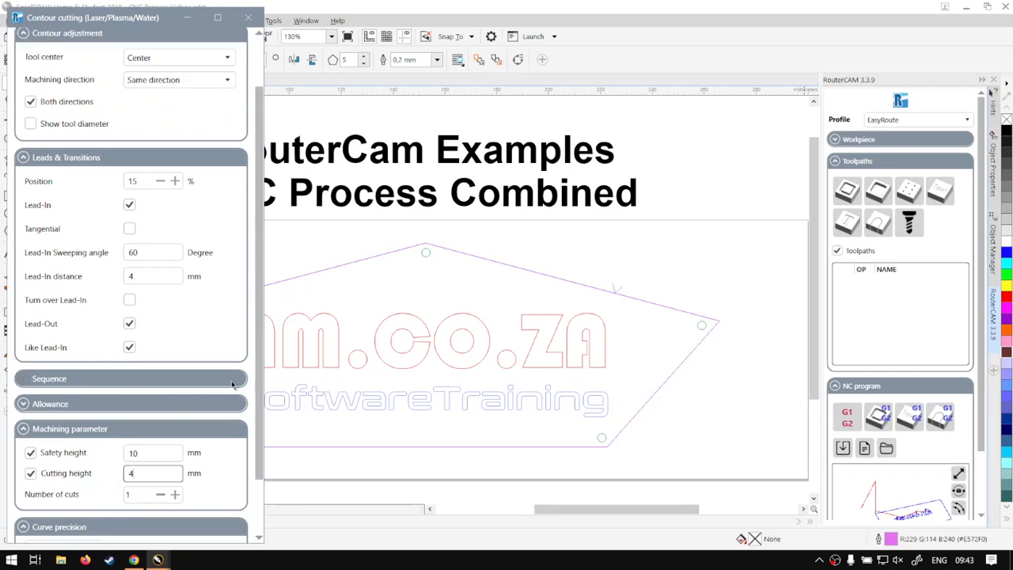
{"action": "scroll", "coordinate": [230, 388], "scroll_direction": "down", "scroll_amount": 3}
{"action": "left_click", "coordinate": [81, 479]}
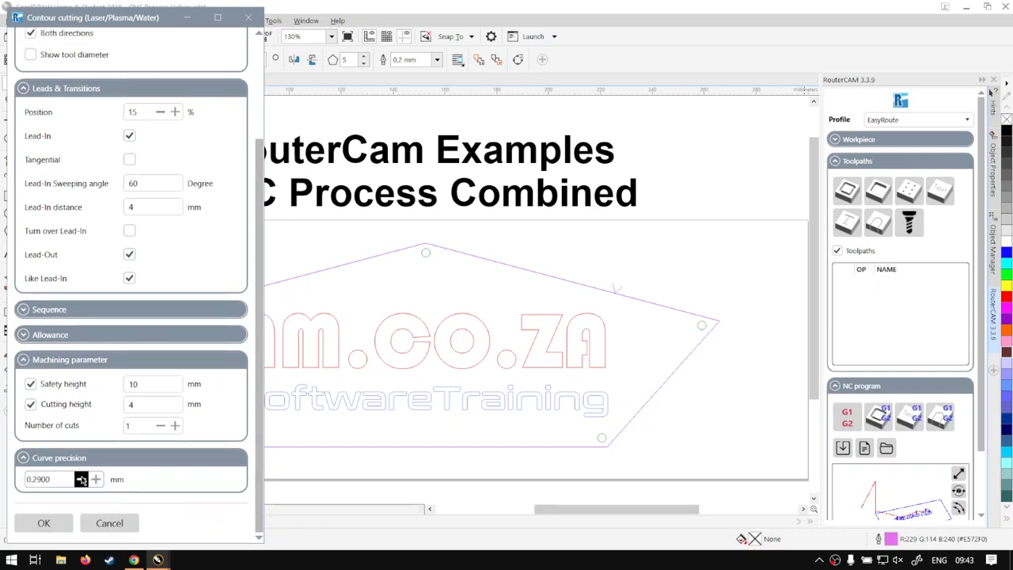
{"action": "left_click", "coordinate": [81, 480]}
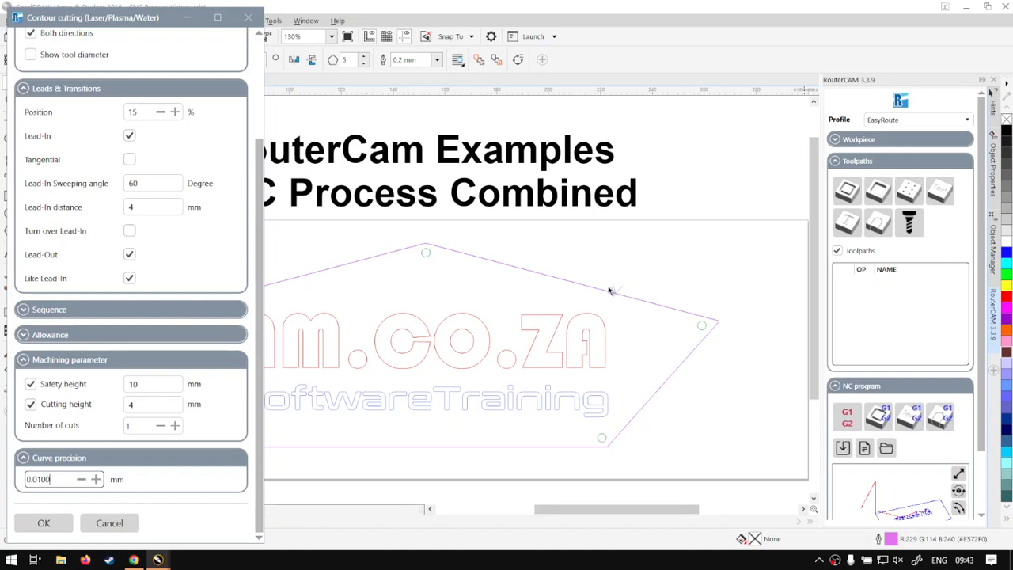
Step: Make the lead-in tangential with a 2 mm radius and confirm the toolpath
{"action": "left_click", "coordinate": [129, 158]}
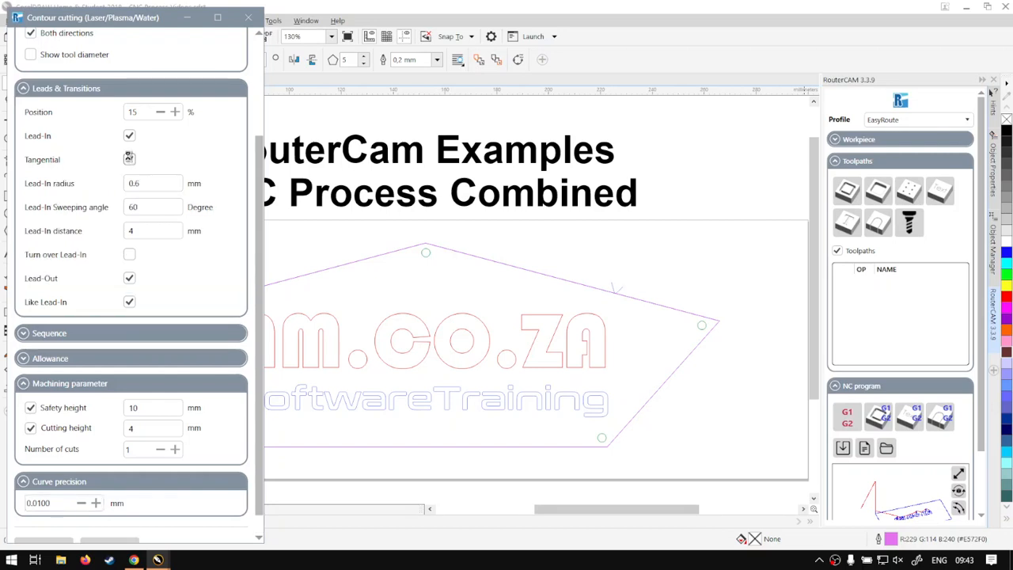
{"action": "left_click", "coordinate": [139, 183]}
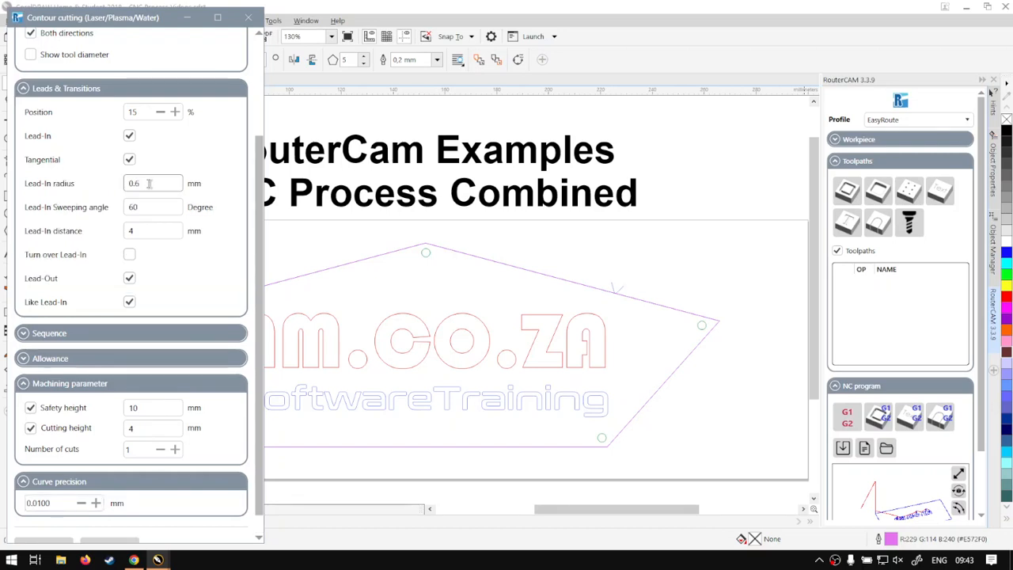
{"action": "left_click_drag", "start_coordinate": [149, 184], "coordinate": [119, 183]}
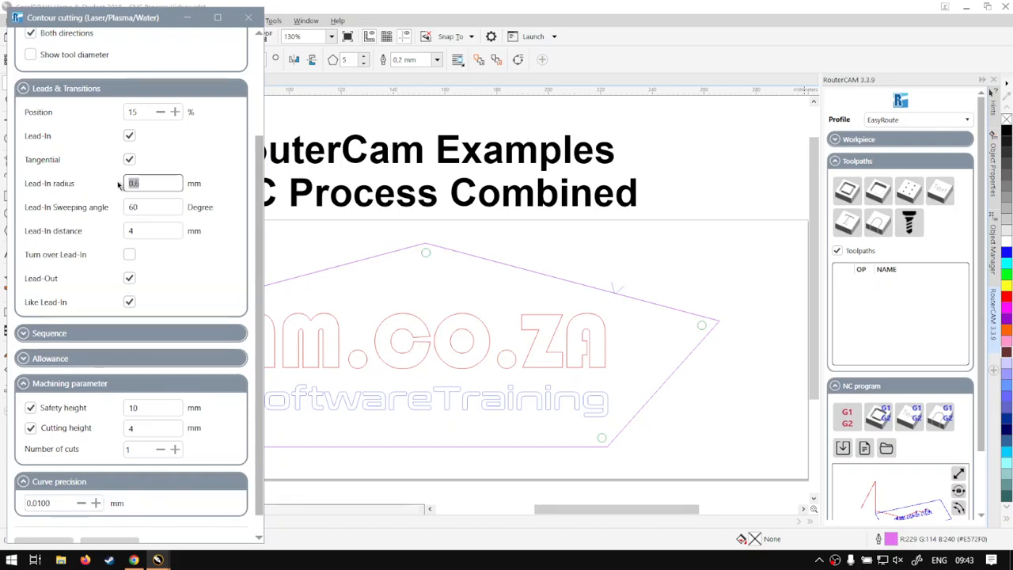
{"action": "type", "text": "2"}
{"action": "key", "text": "Tab"}
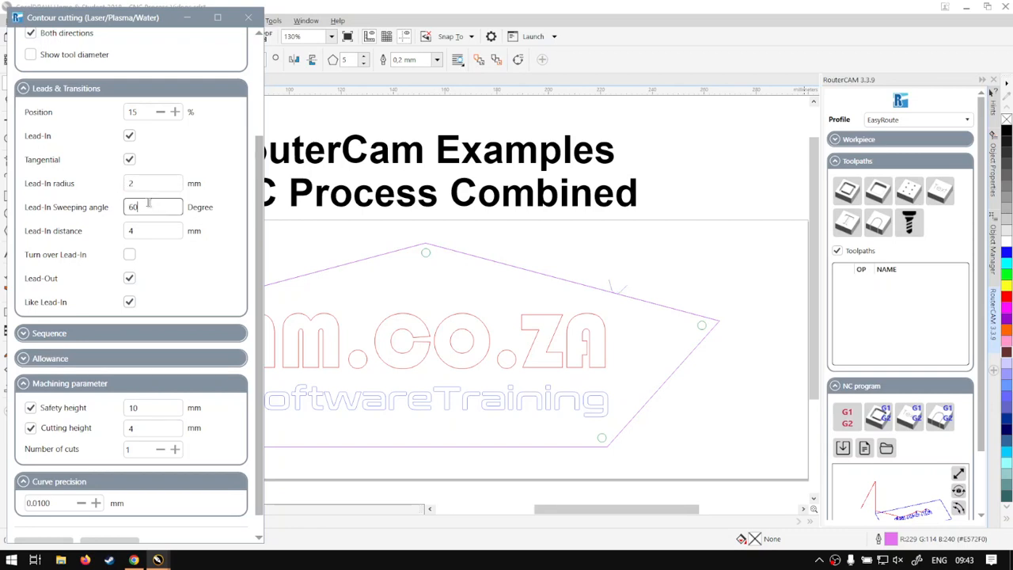
{"action": "scroll", "coordinate": [76, 507], "scroll_direction": "down", "scroll_amount": 1}
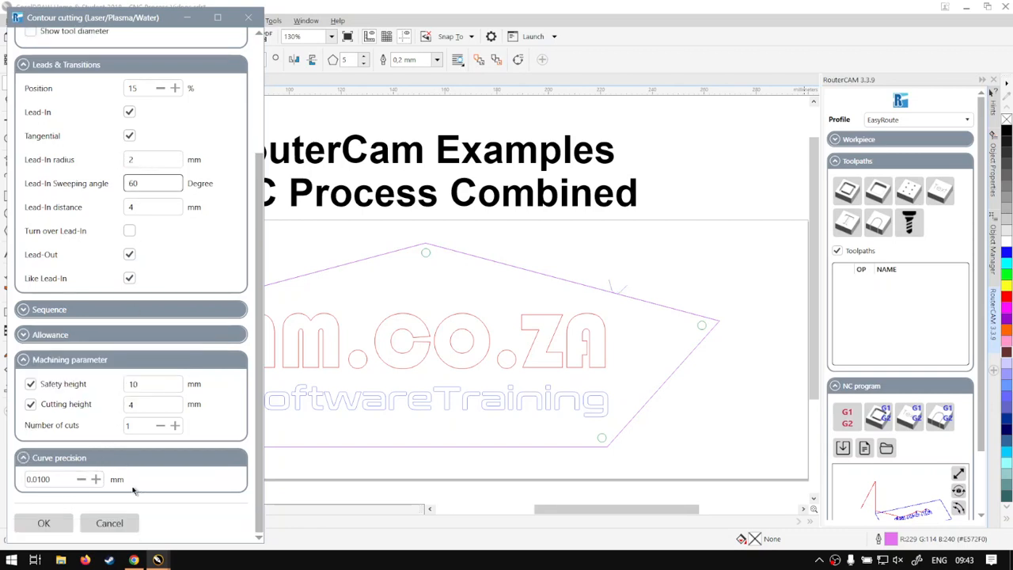
{"action": "left_click", "coordinate": [44, 522]}
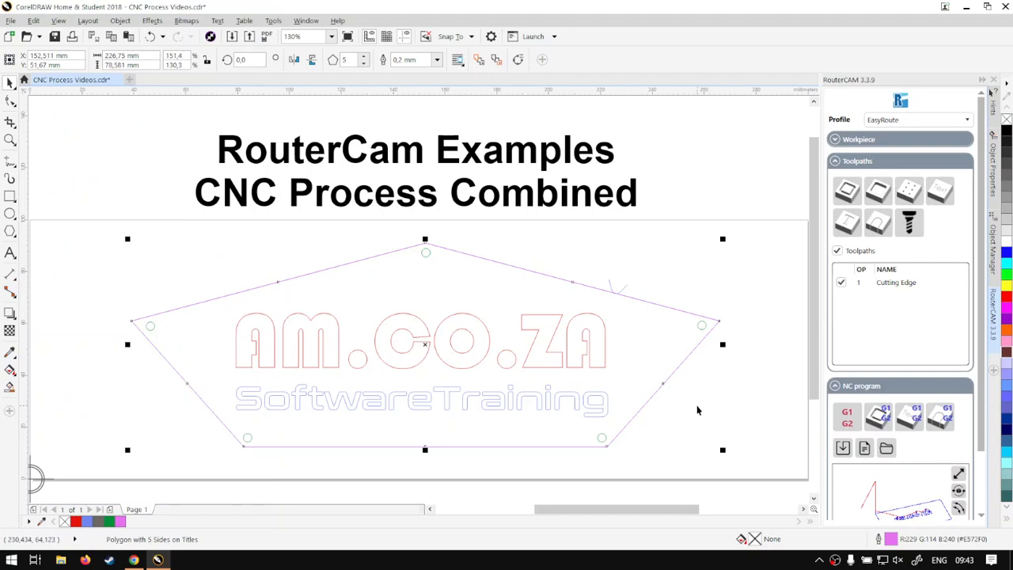
Step: Select the five corner hole circles and group them with Ctrl+G
{"action": "left_click", "coordinate": [702, 326]}
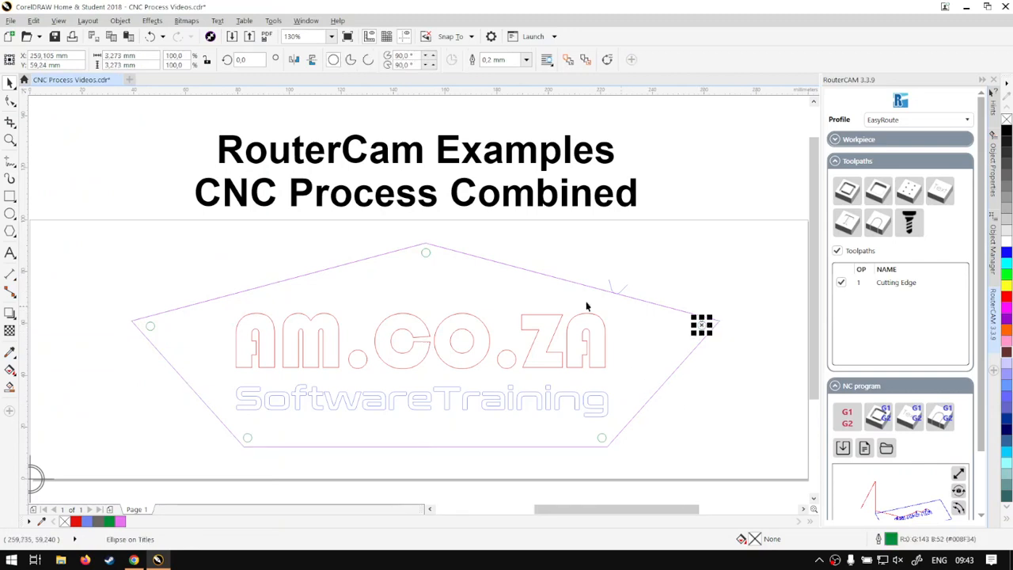
{"action": "left_click", "coordinate": [425, 252], "text": "shift"}
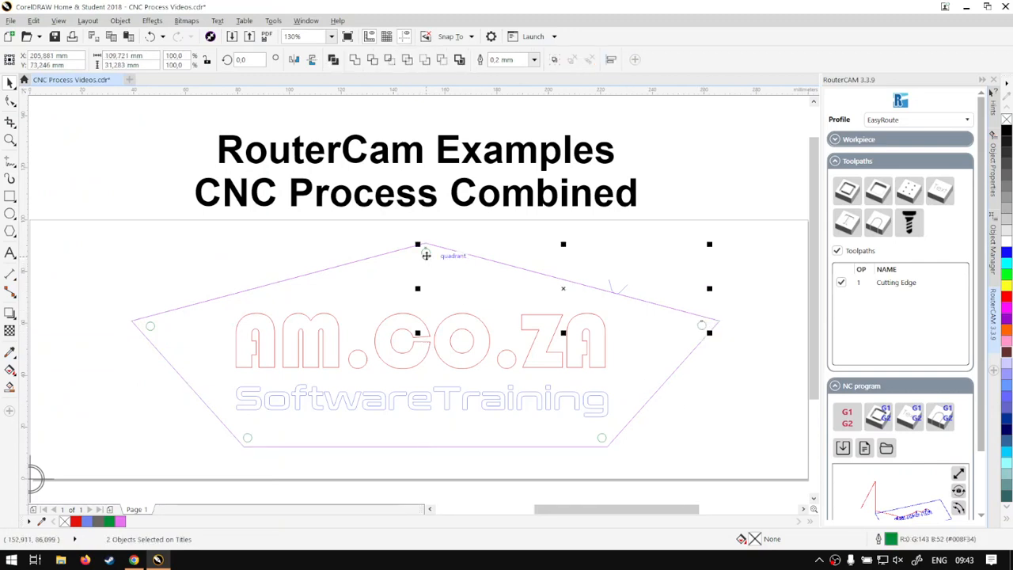
{"action": "left_click", "coordinate": [150, 325], "text": "shift"}
{"action": "left_click", "coordinate": [250, 436], "text": "shift"}
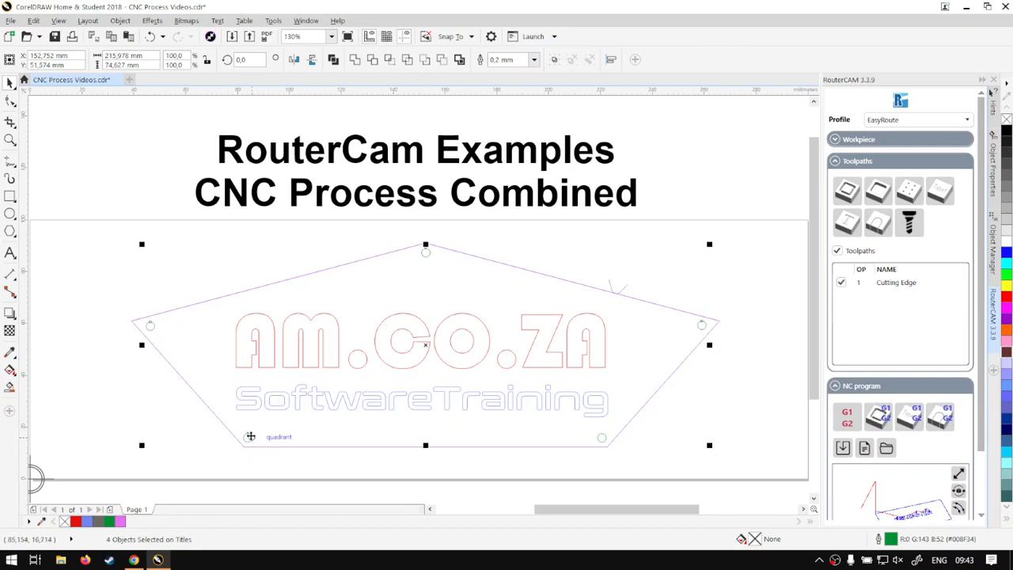
{"action": "left_click", "coordinate": [602, 437], "text": "shift"}
{"action": "key", "text": "ctrl+g"}
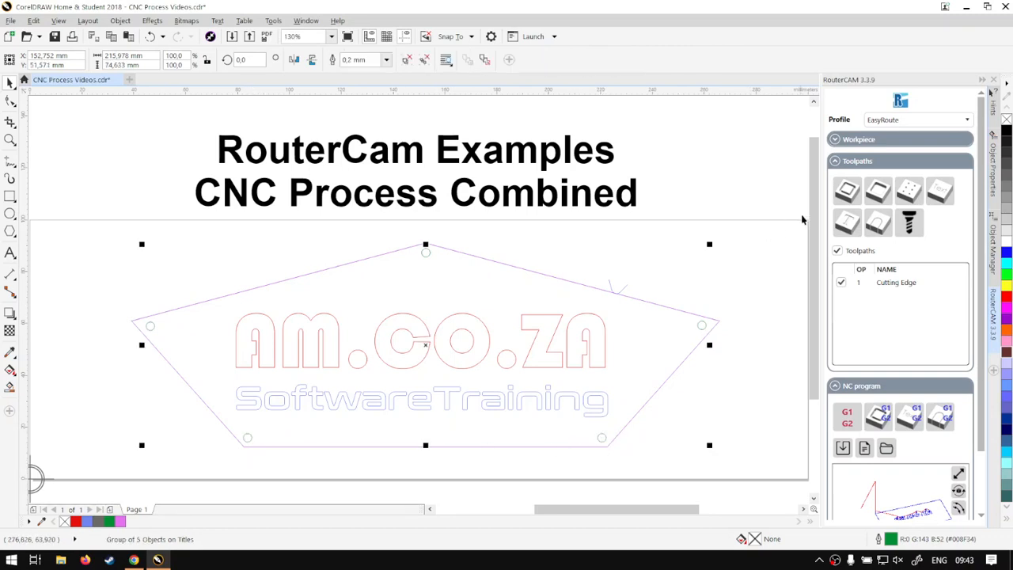
Step: Add a drilling toolpath named Drilling with a -4 mm final depth
{"action": "left_click", "coordinate": [909, 195]}
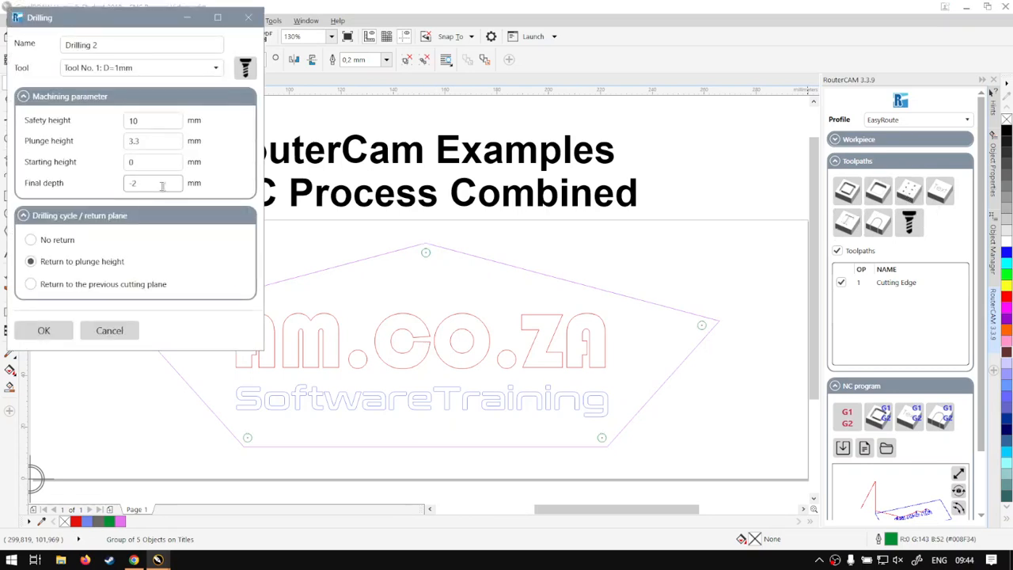
{"action": "left_click_drag", "start_coordinate": [158, 182], "coordinate": [125, 187]}
{"action": "left_click", "coordinate": [42, 241]}
{"action": "double_click", "coordinate": [95, 45]}
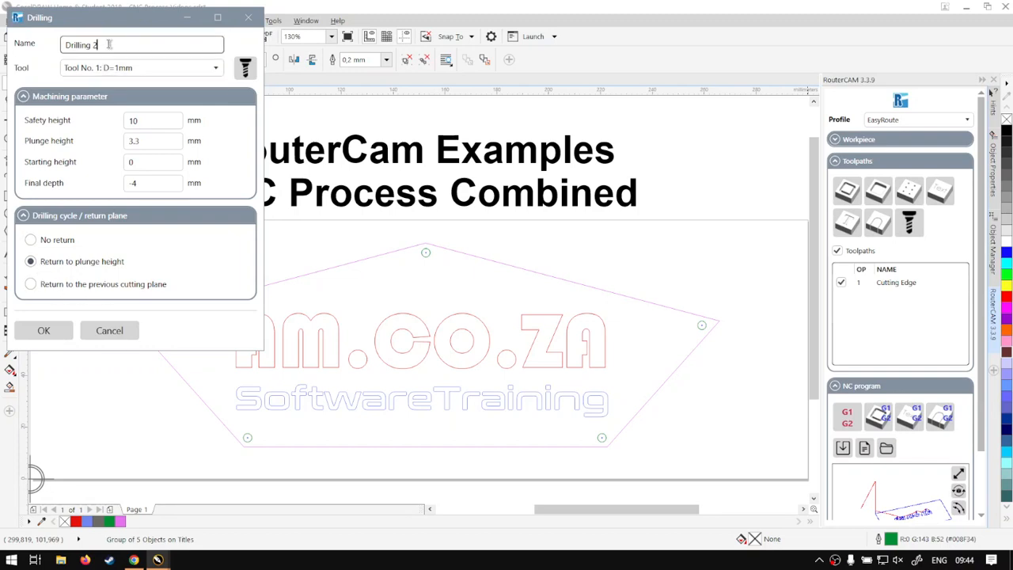
{"action": "key", "text": "BackSpace"}
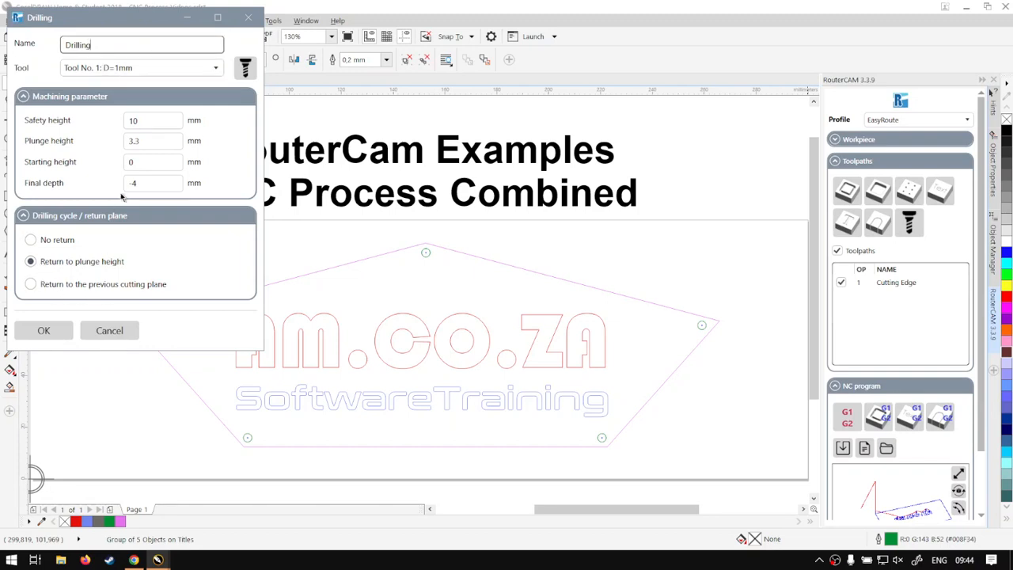
{"action": "left_click", "coordinate": [43, 331]}
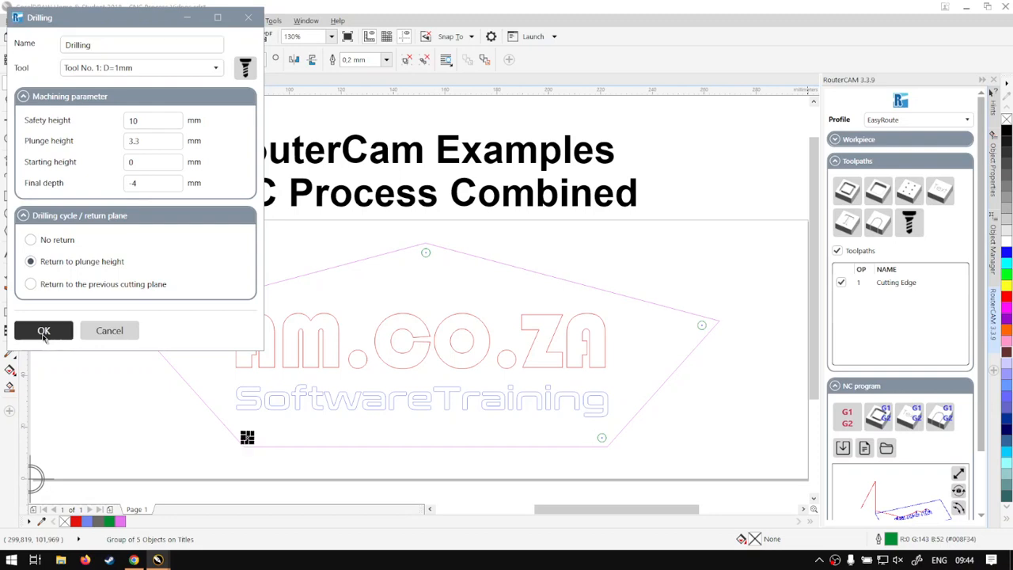
Step: Select the AM.CO.ZA text and start a contour milling toolpath showing the tool diameter
{"action": "left_click", "coordinate": [746, 260]}
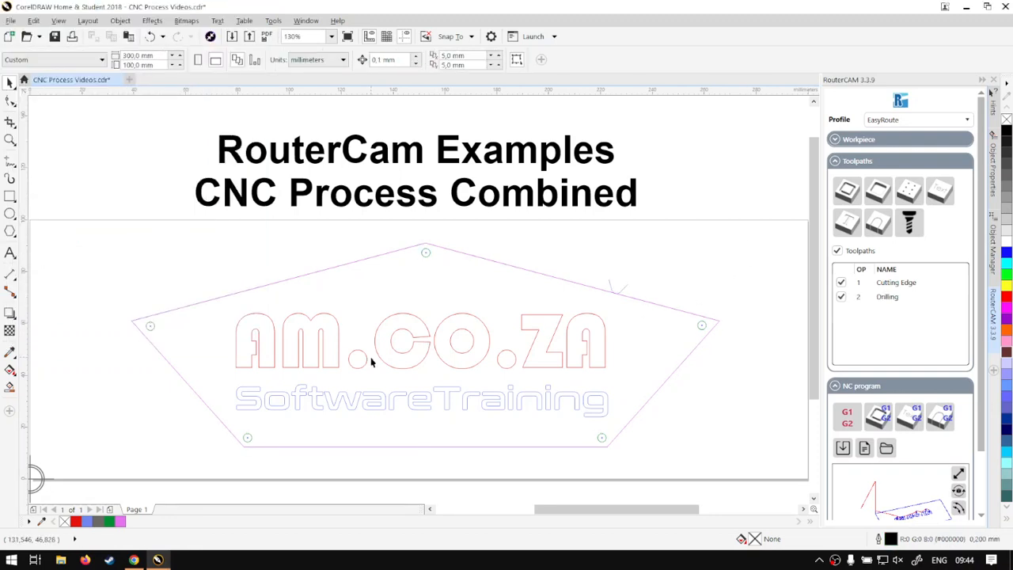
{"action": "left_click", "coordinate": [380, 324]}
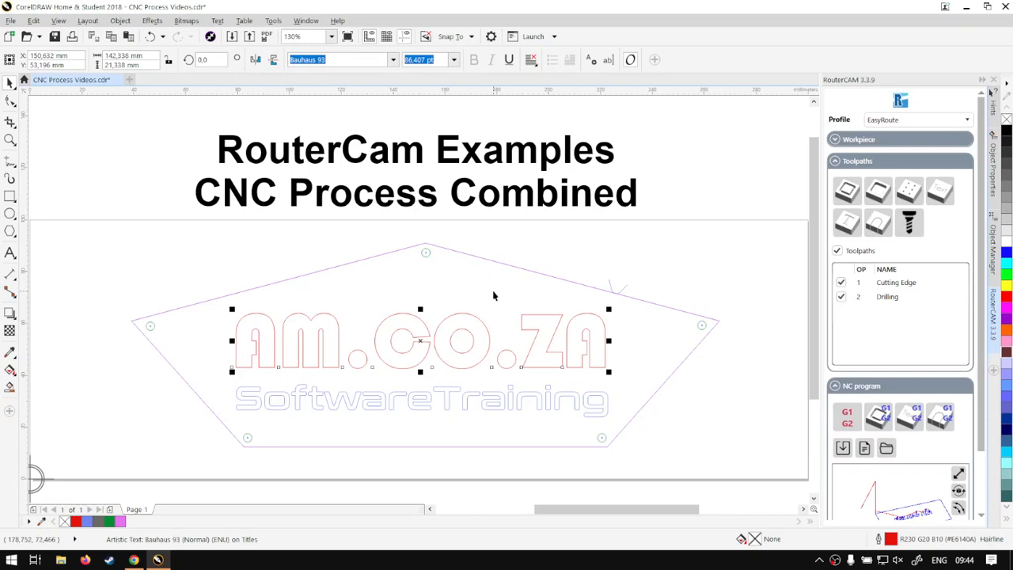
{"action": "left_click", "coordinate": [858, 187]}
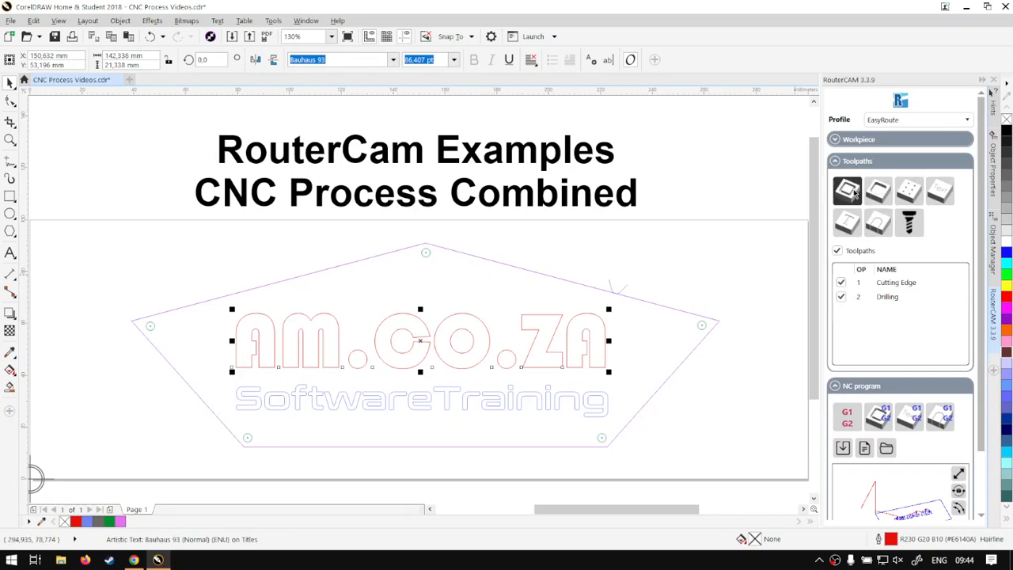
{"action": "left_click", "coordinate": [30, 187]}
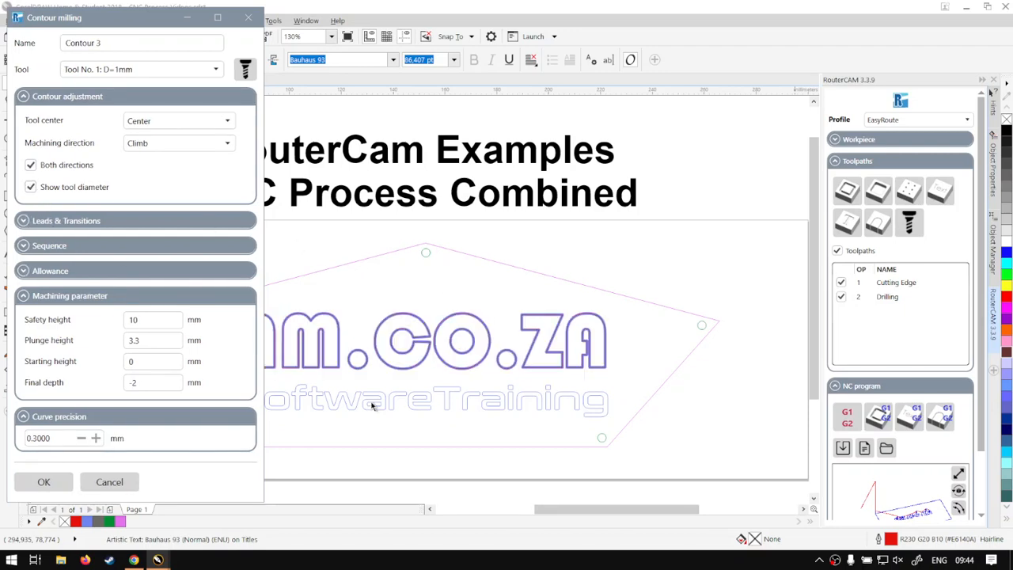
{"action": "left_click", "coordinate": [140, 382]}
Step: Rename the toolpath AM.co.za Contour, set tool center to Left / Inside, and confirm
{"action": "left_click_drag", "start_coordinate": [112, 43], "coordinate": [94, 43]}
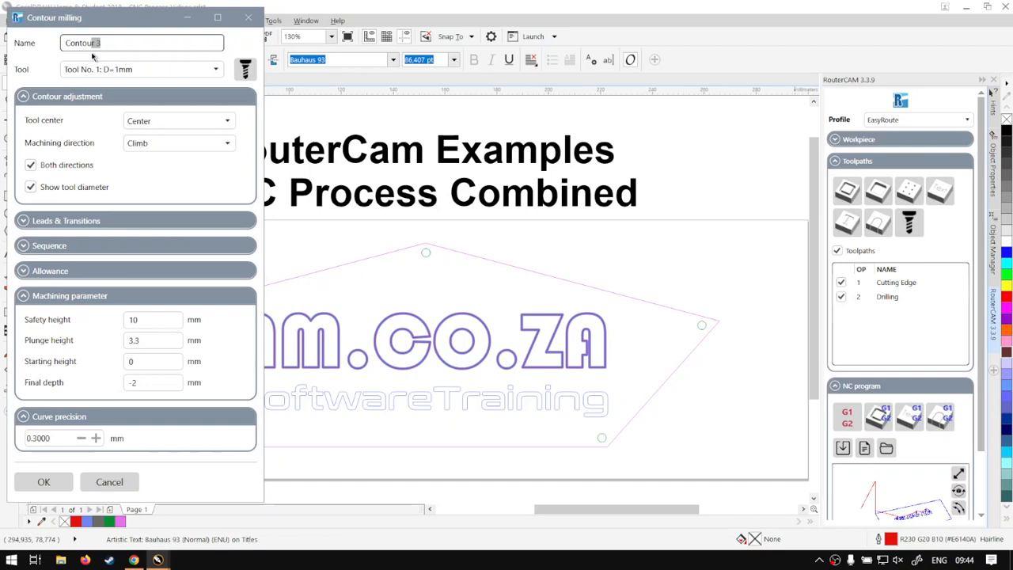
{"action": "key", "text": "BackSpace"}
{"action": "double_click", "coordinate": [68, 42]}
{"action": "left_click", "coordinate": [63, 45]}
{"action": "type", "text": "AM.co.za"}
{"action": "left_click", "coordinate": [179, 126]}
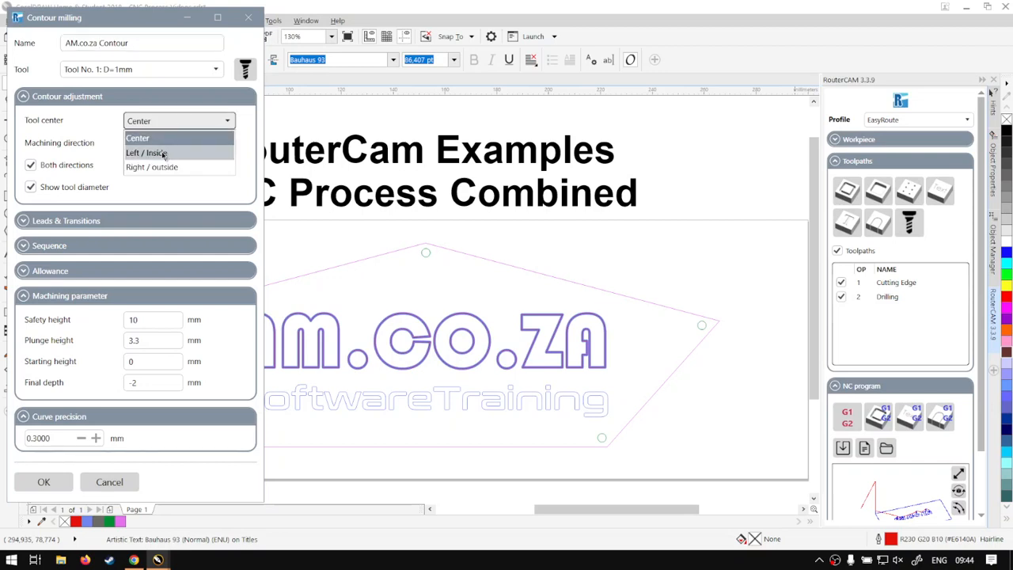
{"action": "left_click", "coordinate": [162, 149]}
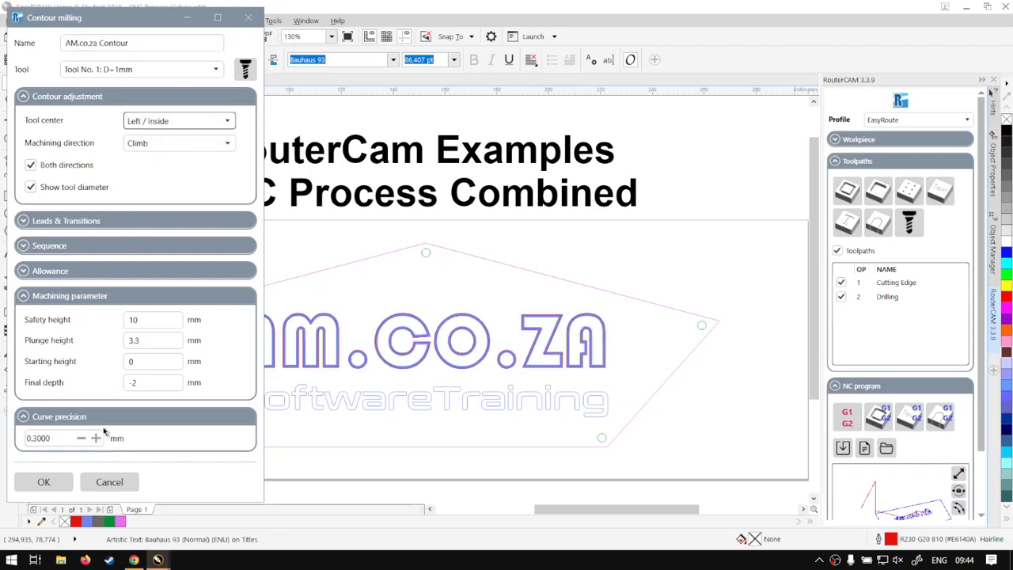
{"action": "left_click", "coordinate": [46, 483]}
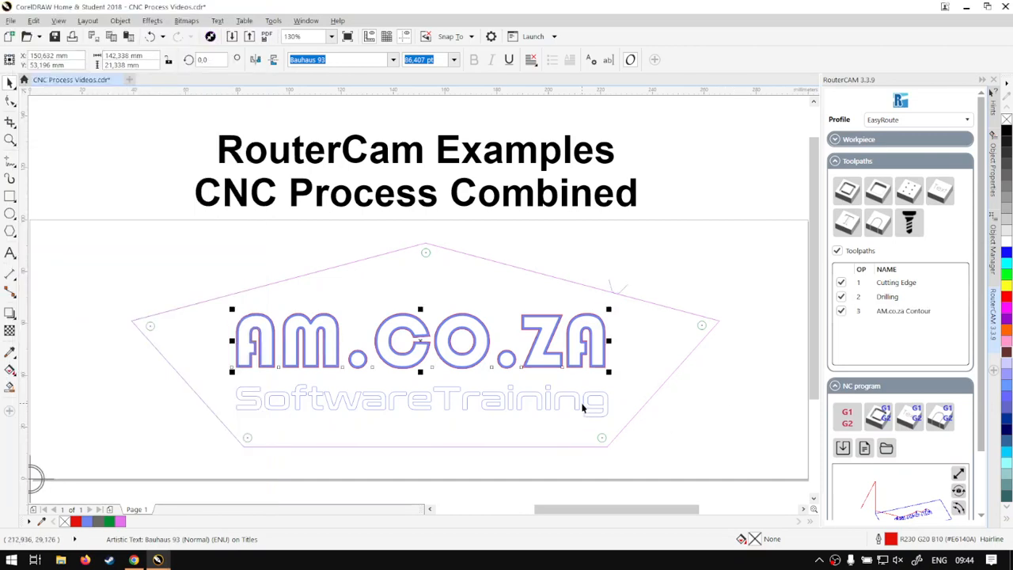
Step: Select the SoftwareTraining text and add a pocket milling toolpath named ST Pocket showing tool diameter
{"action": "left_click", "coordinate": [583, 403]}
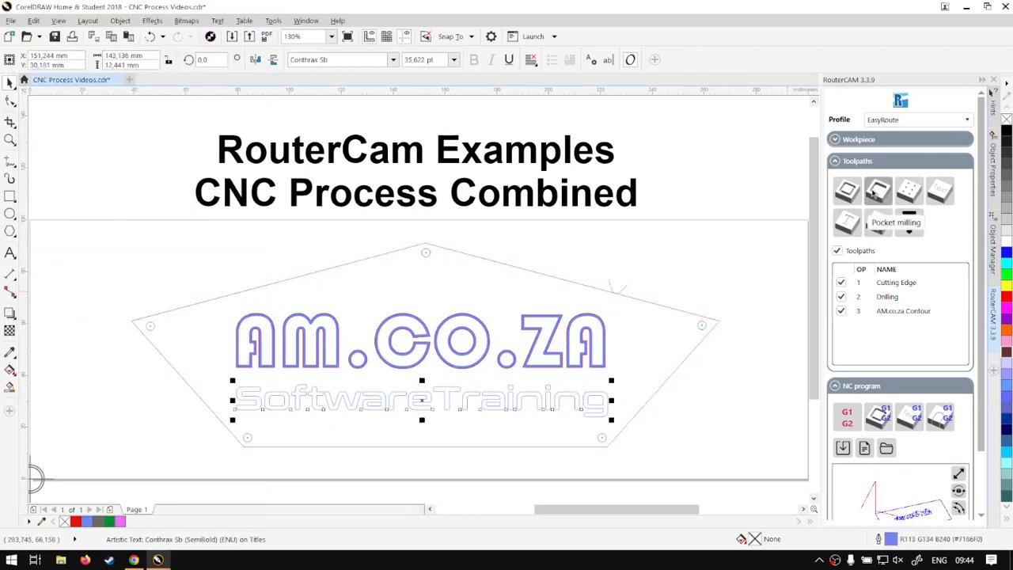
{"action": "left_click", "coordinate": [874, 194]}
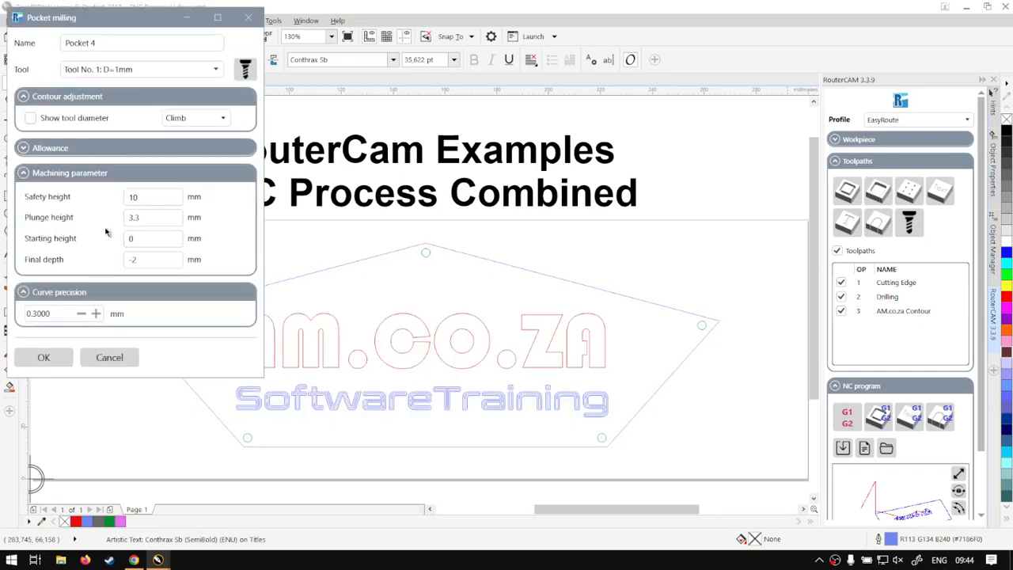
{"action": "left_click", "coordinate": [107, 43]}
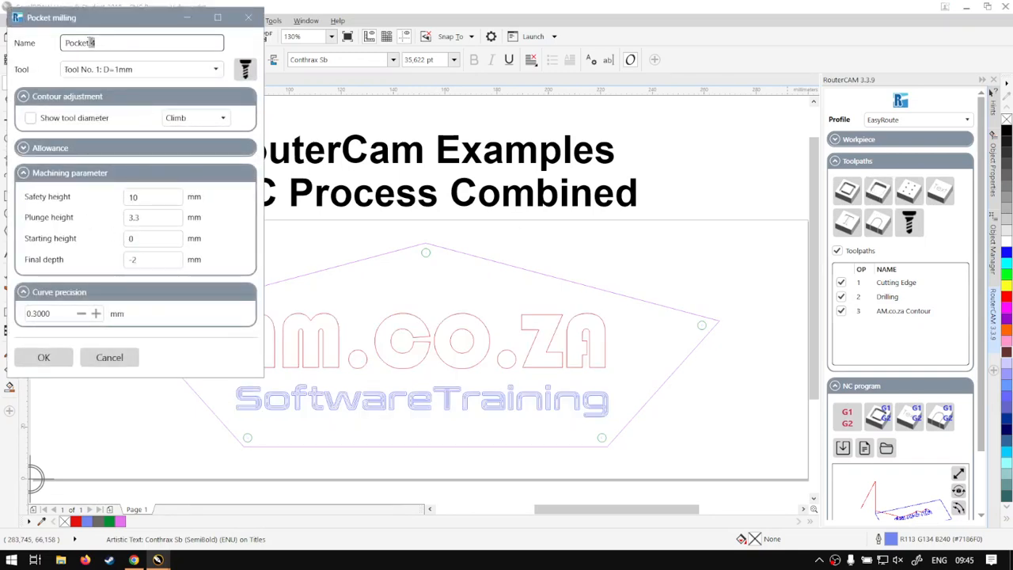
{"action": "key", "text": "BackSpace"}
{"action": "type", "text": "ST"}
{"action": "left_click", "coordinate": [30, 118]}
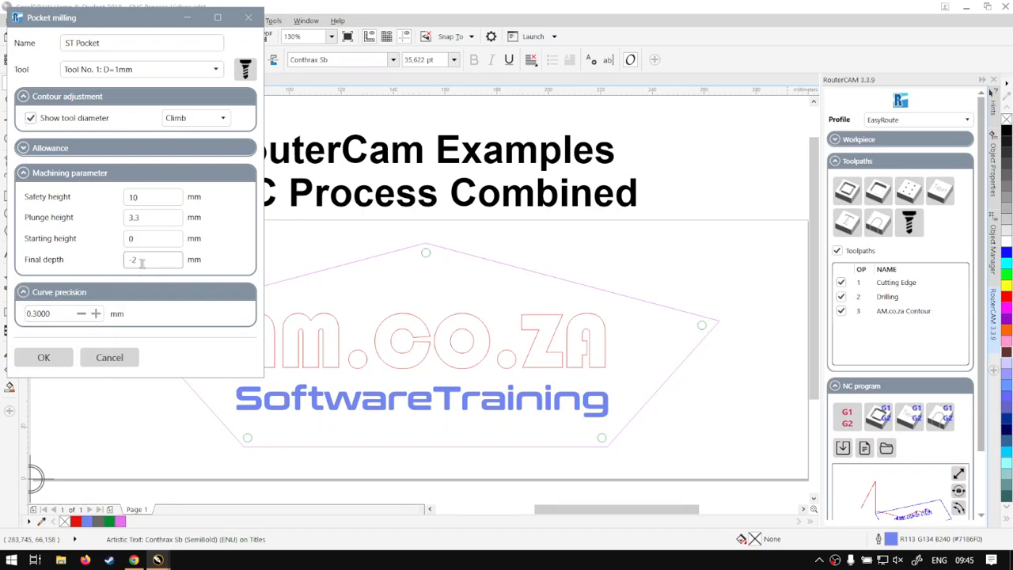
{"action": "left_click", "coordinate": [44, 357]}
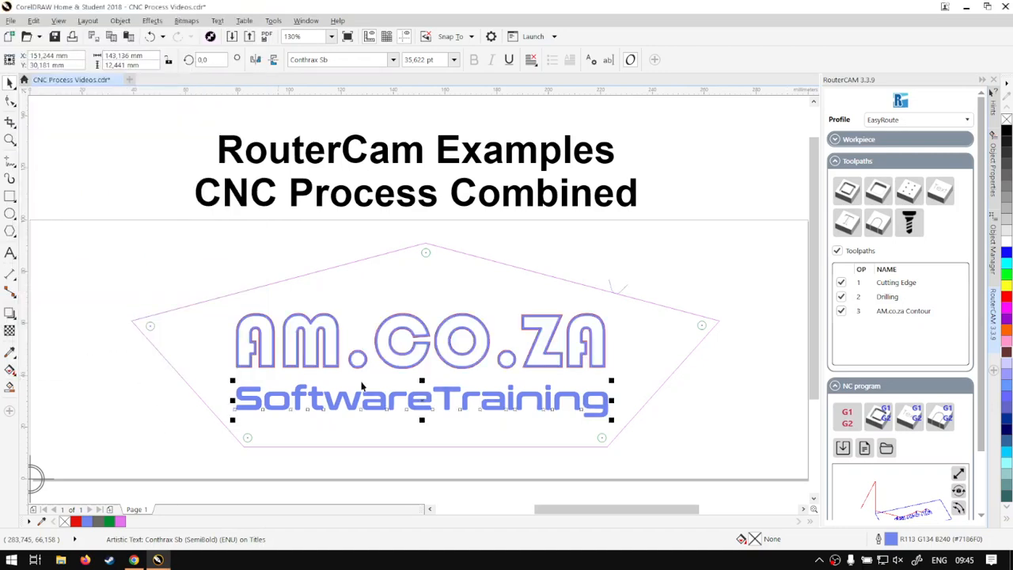
Step: Review the Drilling toolpath settings and close them without changes
{"action": "left_click", "coordinate": [669, 379]}
{"action": "right_click", "coordinate": [902, 296]}
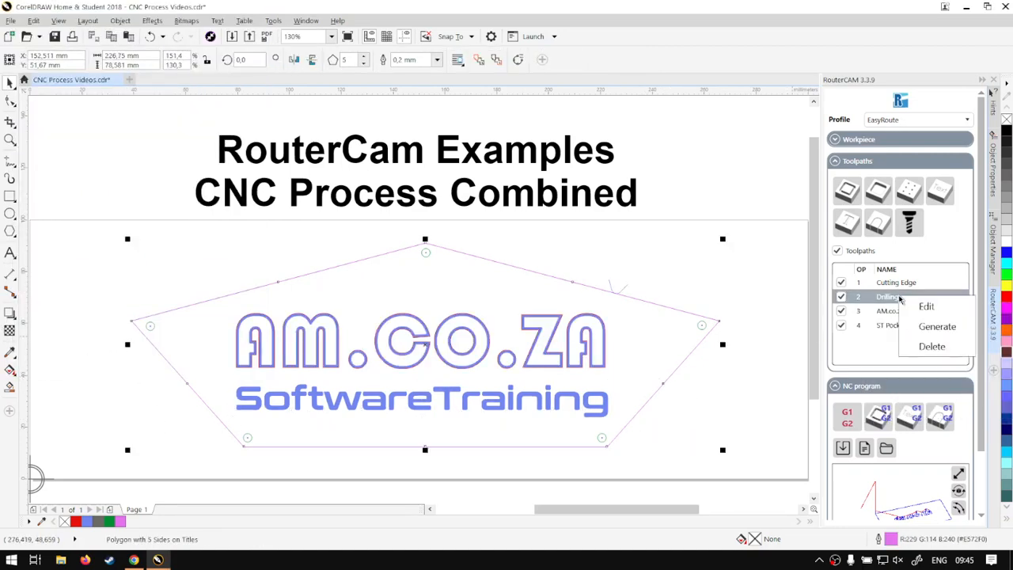
{"action": "left_click", "coordinate": [923, 304]}
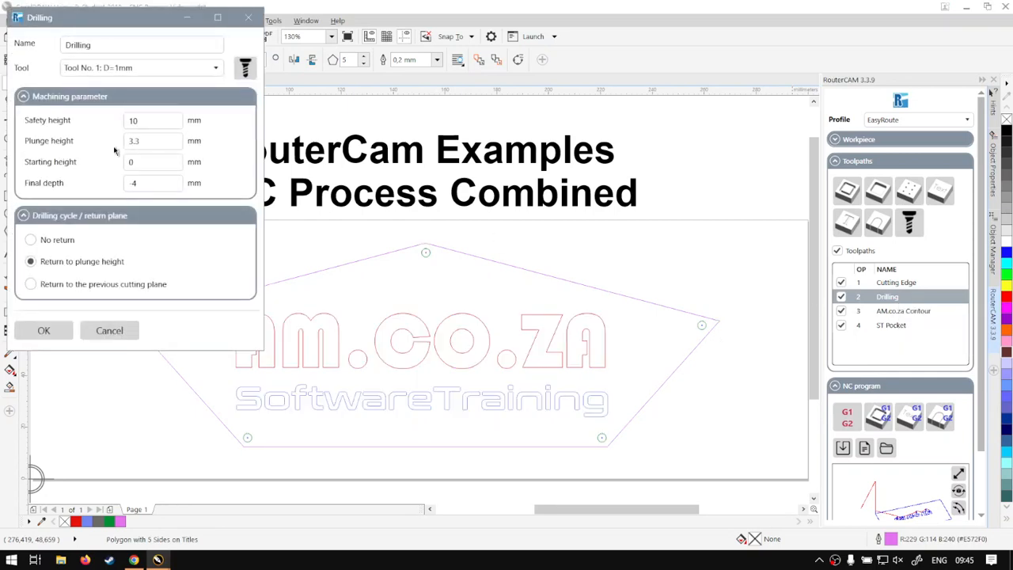
{"action": "left_click", "coordinate": [109, 330]}
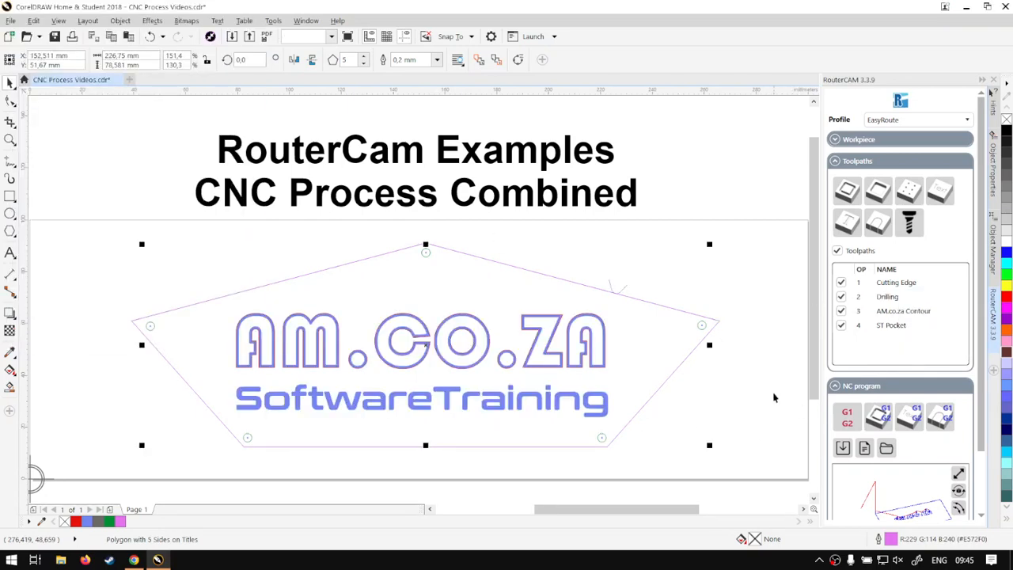
Step: Generate the G-code for all four toolpaths and open the larger 3D view
{"action": "left_click", "coordinate": [711, 406]}
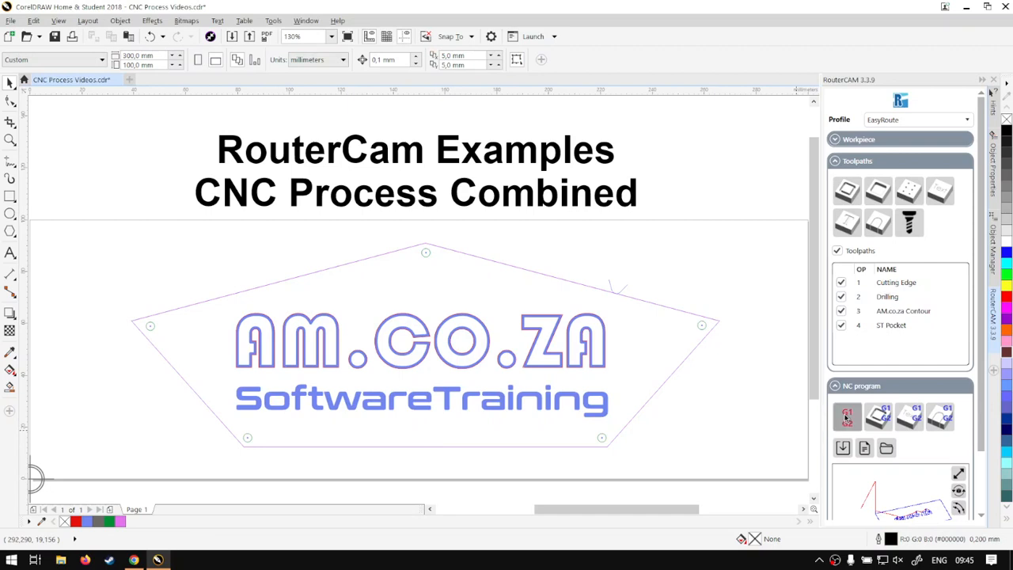
{"action": "scroll", "coordinate": [851, 425], "scroll_direction": "down", "scroll_amount": 2}
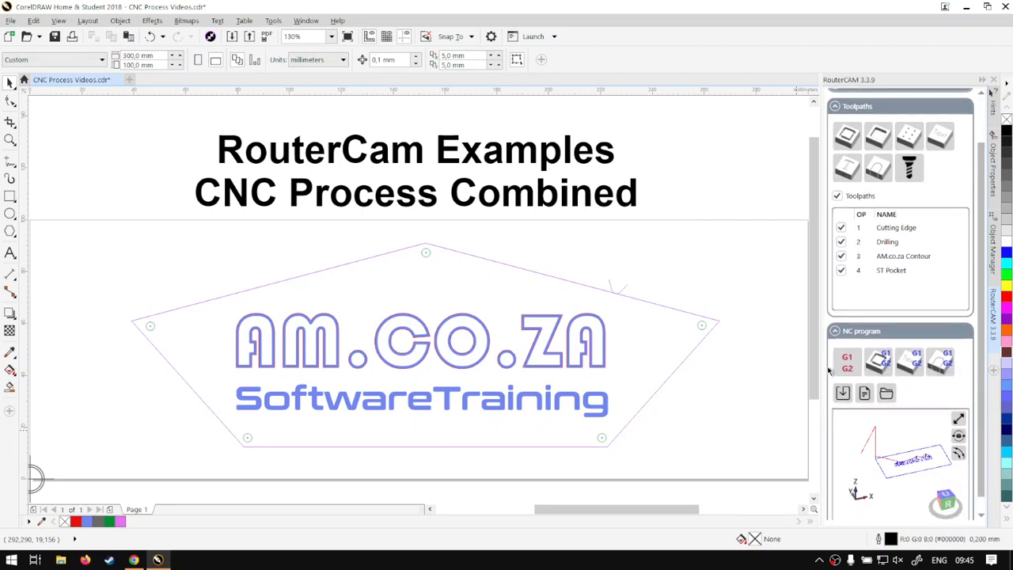
{"action": "left_click", "coordinate": [852, 365]}
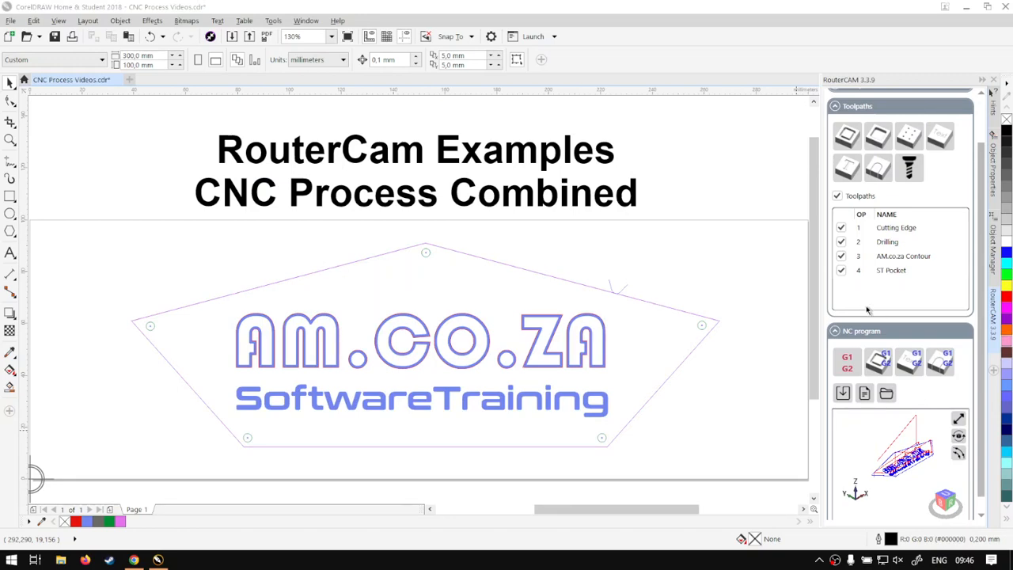
{"action": "left_click", "coordinate": [958, 418]}
Step: Orbit the toolpath model to a new angle in the 3D View, then close it
{"action": "left_click_drag", "start_coordinate": [562, 295], "coordinate": [500, 324]}
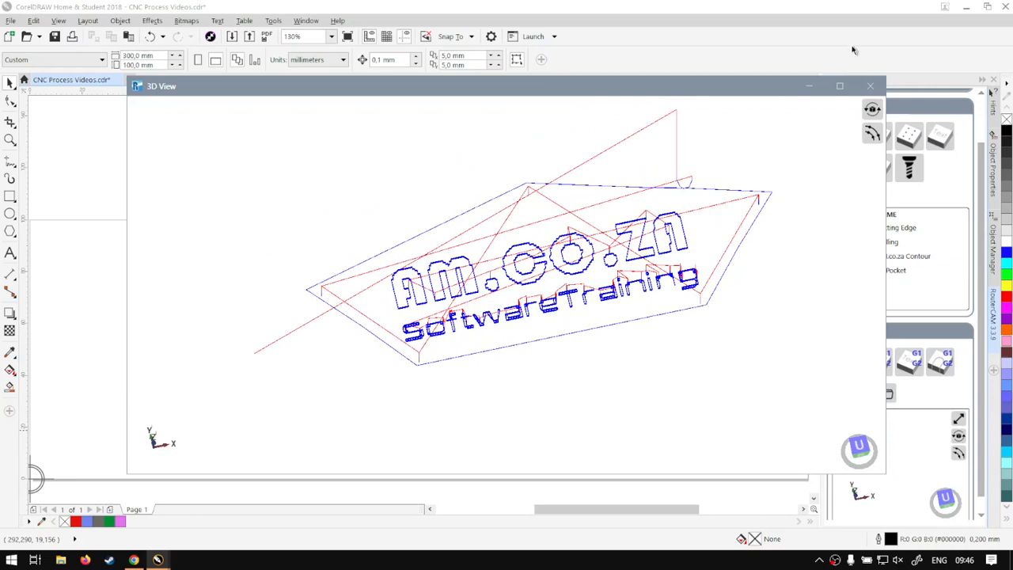
{"action": "left_click", "coordinate": [871, 87]}
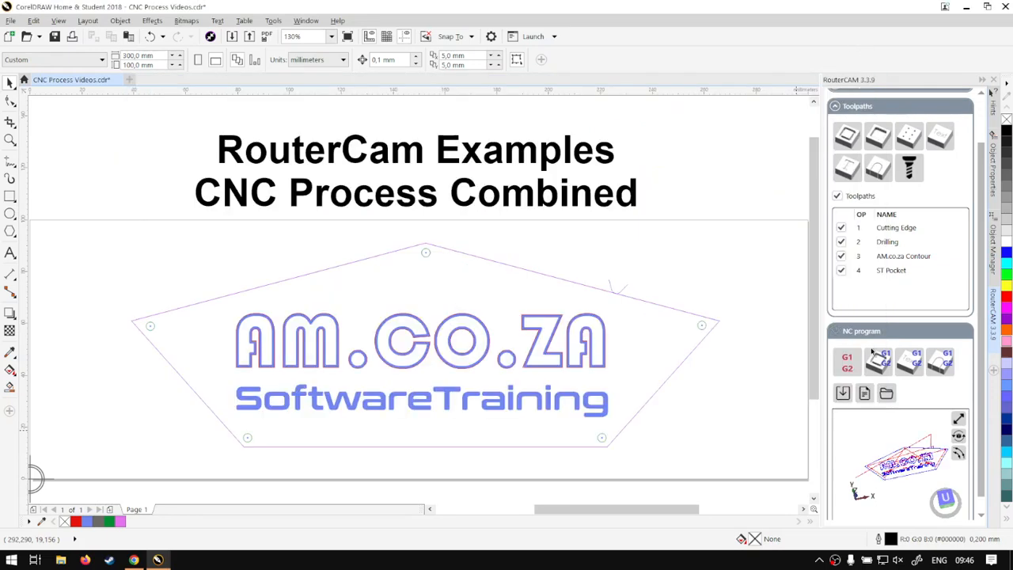
Step: Review the G-code text in Notepad, then save it as an .nc file in the G-Code folder
{"action": "left_click", "coordinate": [864, 394]}
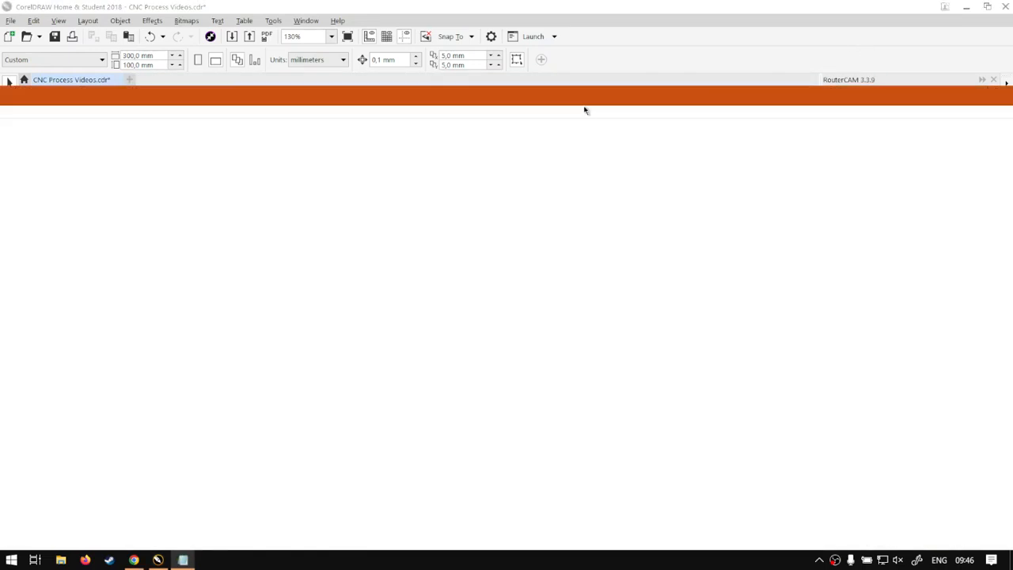
{"action": "left_click", "coordinate": [1002, 6]}
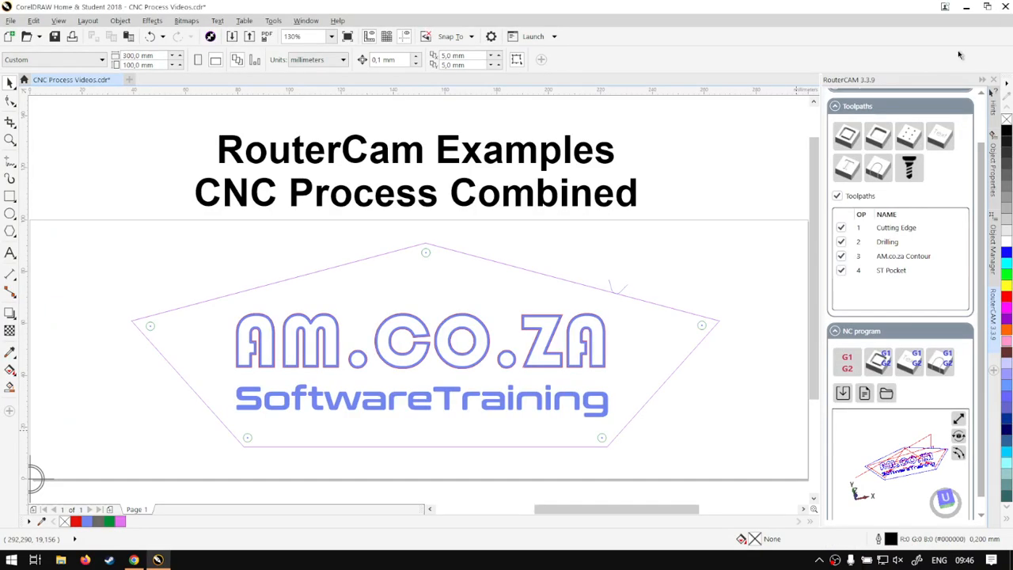
{"action": "left_click", "coordinate": [845, 394]}
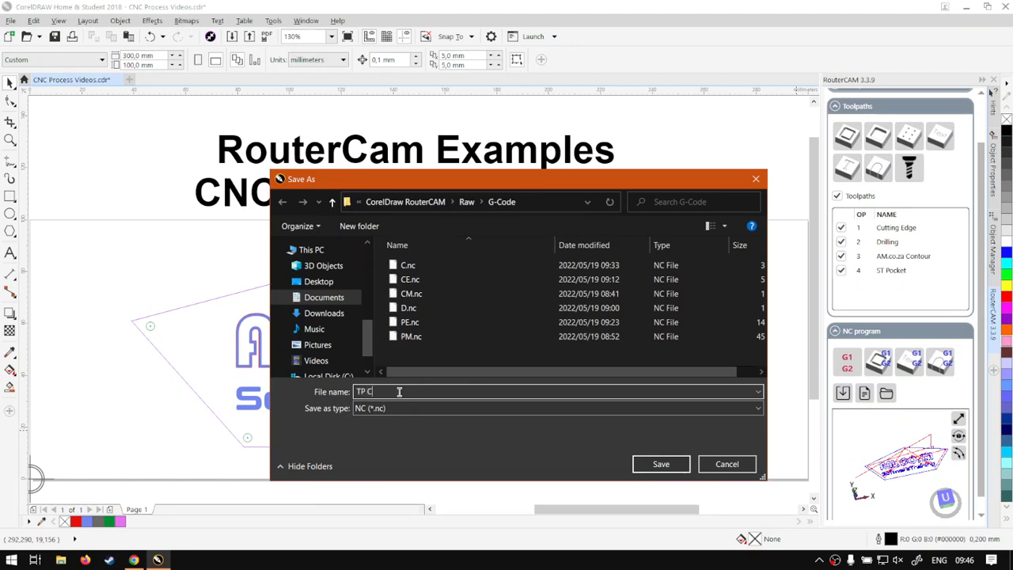
{"action": "left_click", "coordinate": [662, 463]}
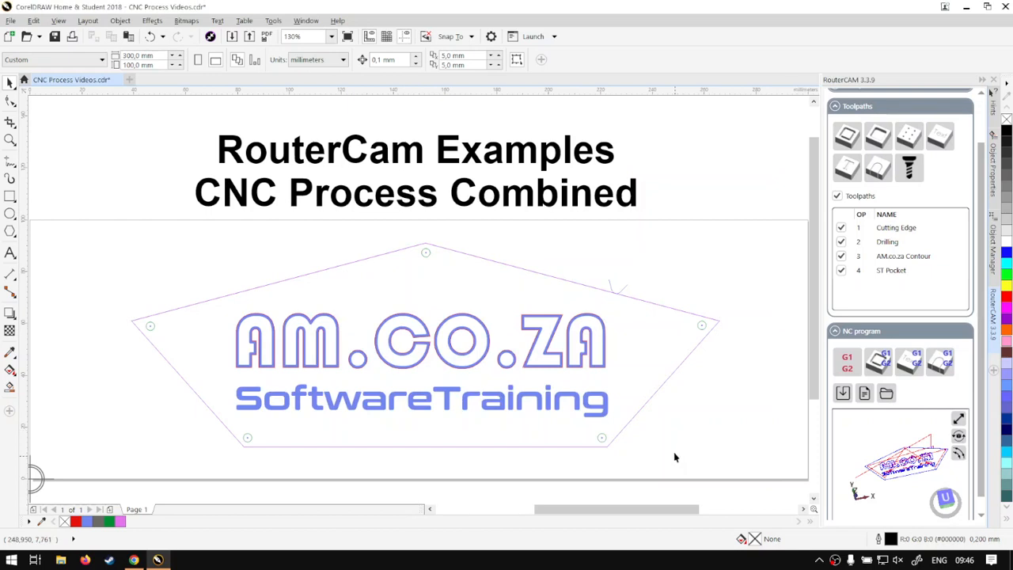